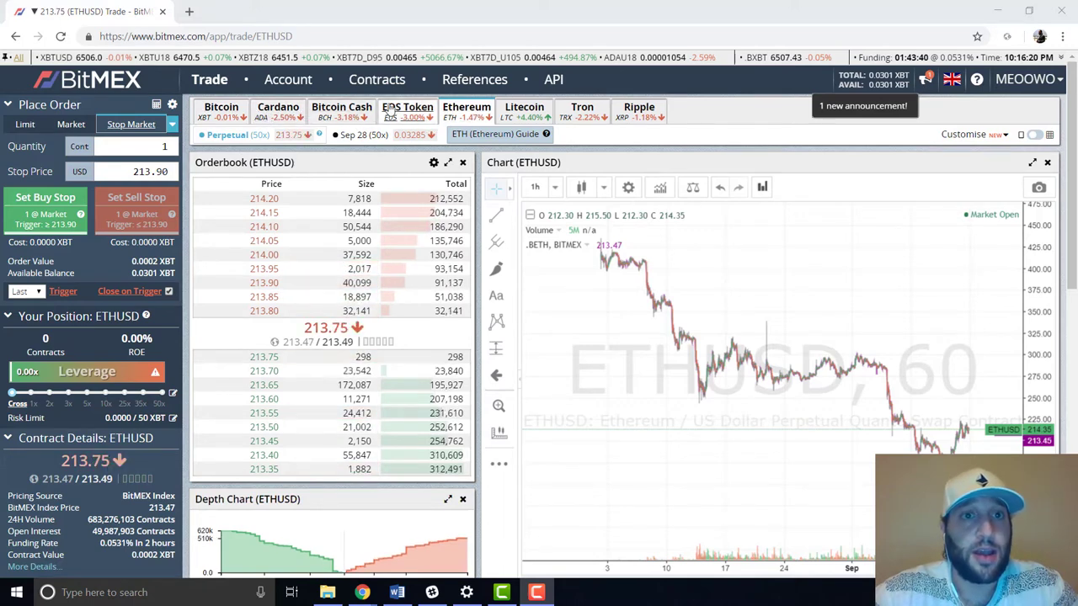
{"action": "left_click", "coordinate": [210, 80]}
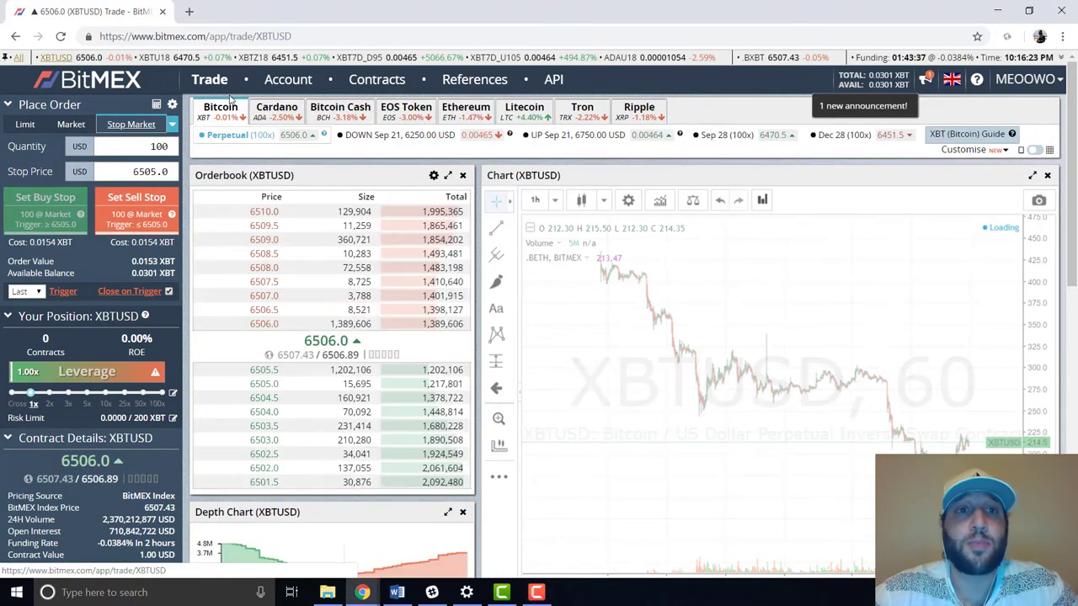
{"action": "left_click", "coordinate": [282, 80]}
{"action": "left_click", "coordinate": [300, 223]}
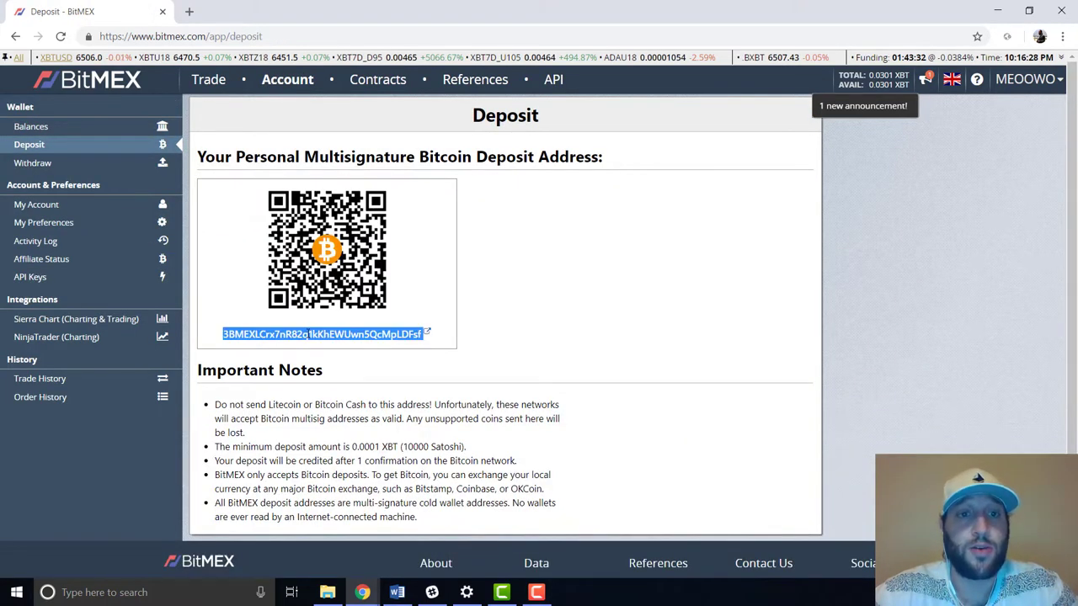
{"action": "left_click", "coordinate": [211, 80]}
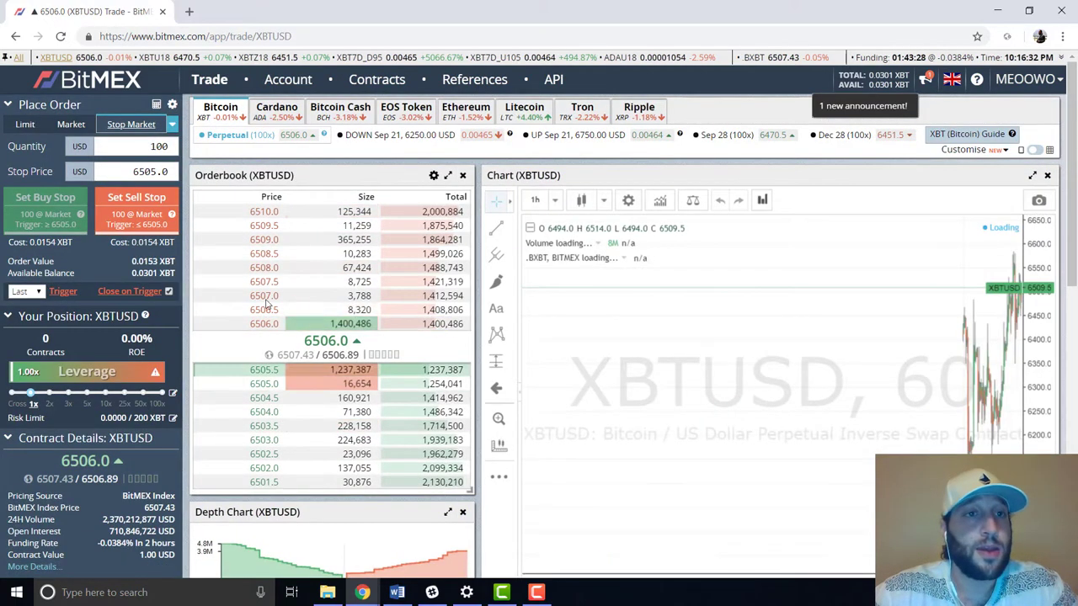
{"action": "left_click", "coordinate": [447, 118]}
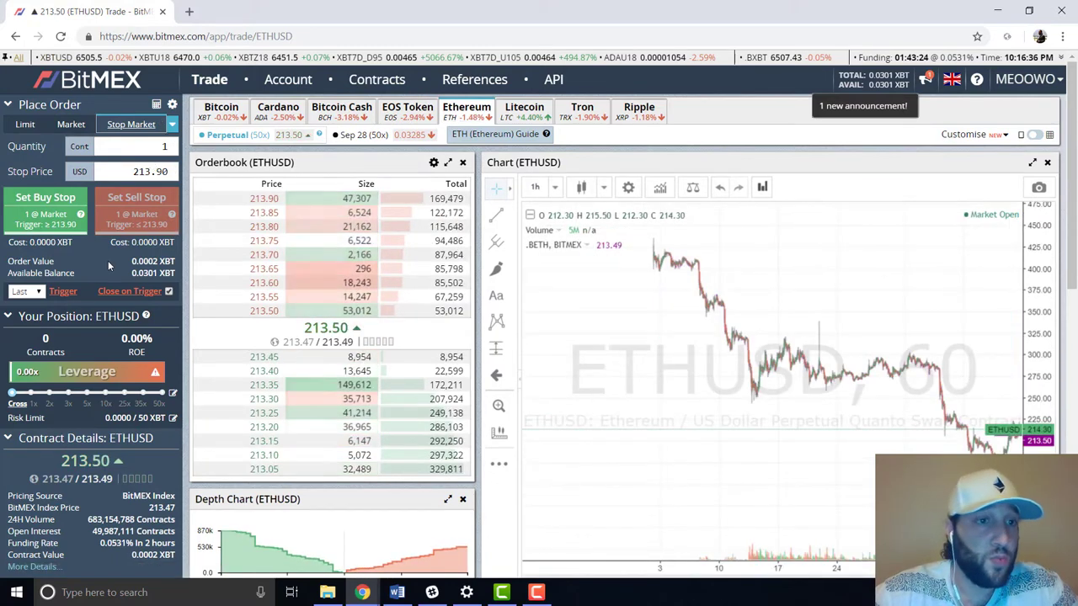
Step: Look through the Limit, Market and Stop Market order forms, ending on the Limit form
{"action": "left_click", "coordinate": [26, 123]}
{"action": "left_click", "coordinate": [70, 124]}
{"action": "left_click", "coordinate": [131, 124]}
{"action": "left_click", "coordinate": [26, 124]}
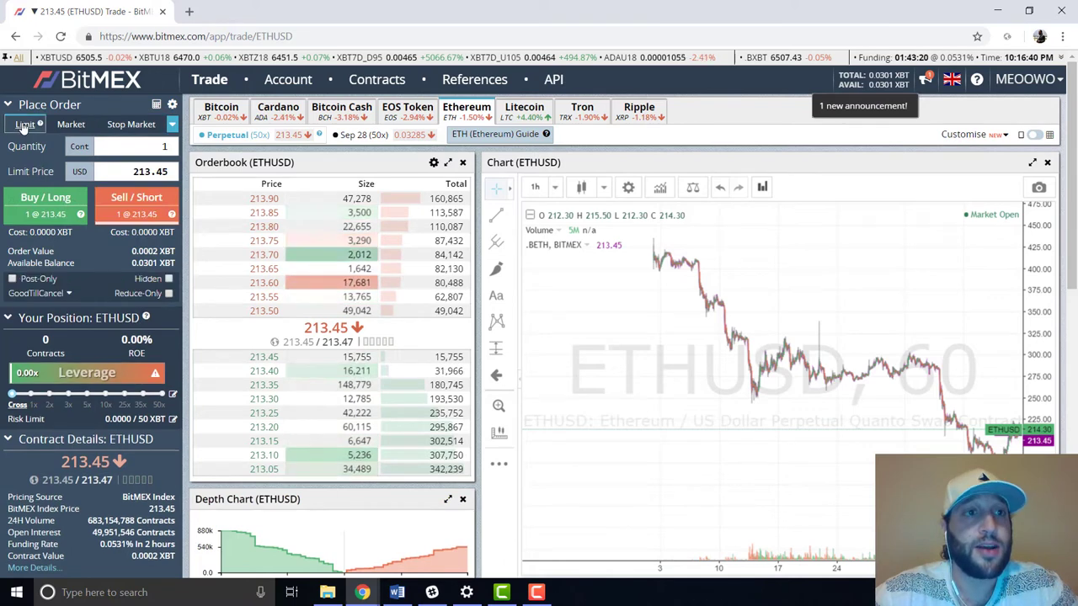
{"action": "left_click", "coordinate": [71, 127]}
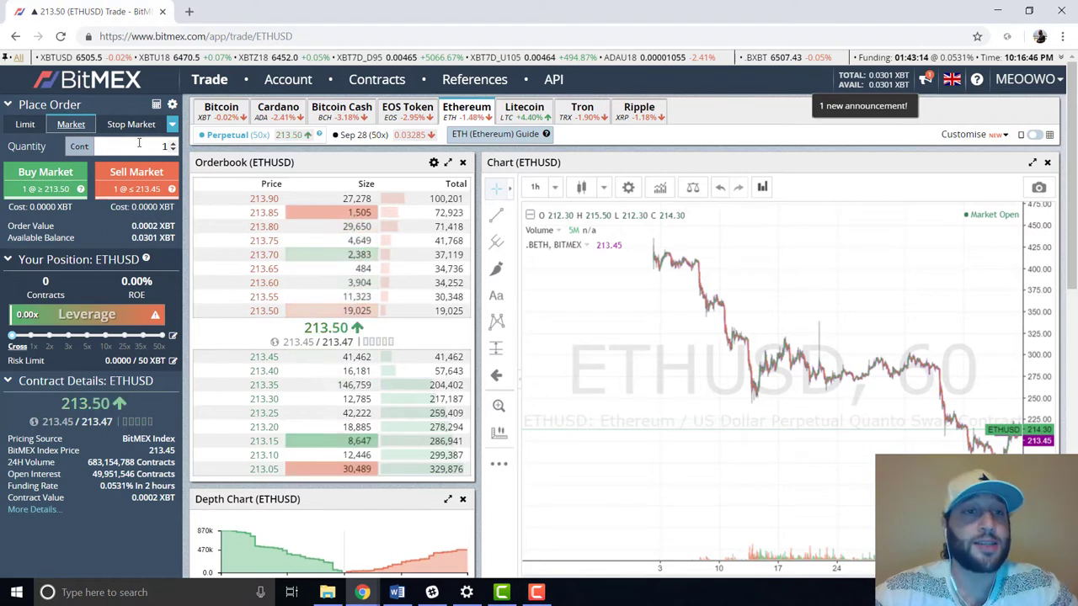
{"action": "left_click", "coordinate": [26, 125]}
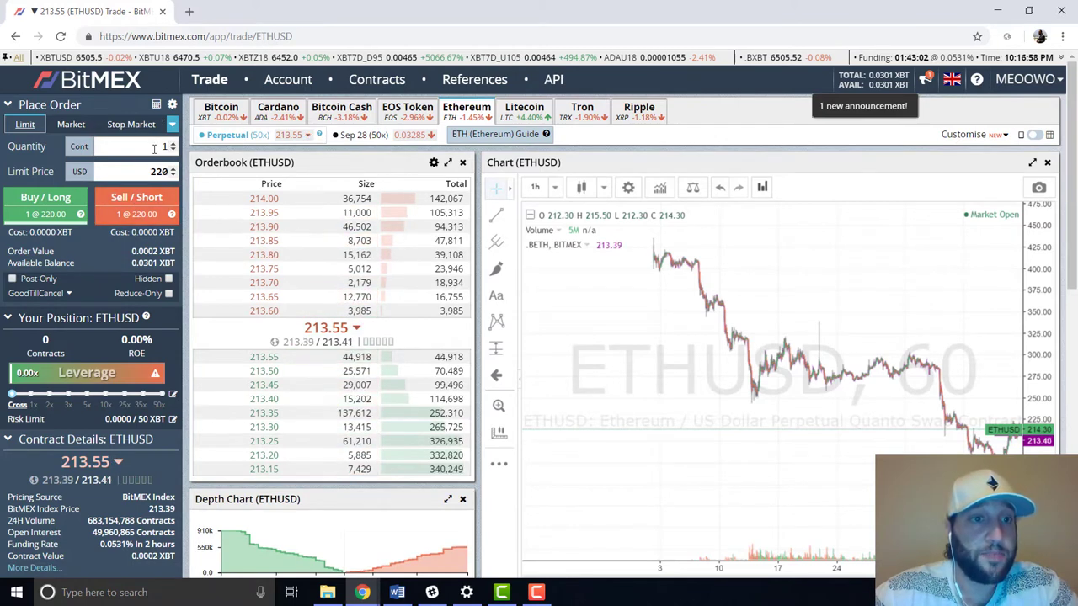
Step: Set the limit order to 1000 contracts at 220 with 10x leverage
{"action": "left_click", "coordinate": [160, 148]}
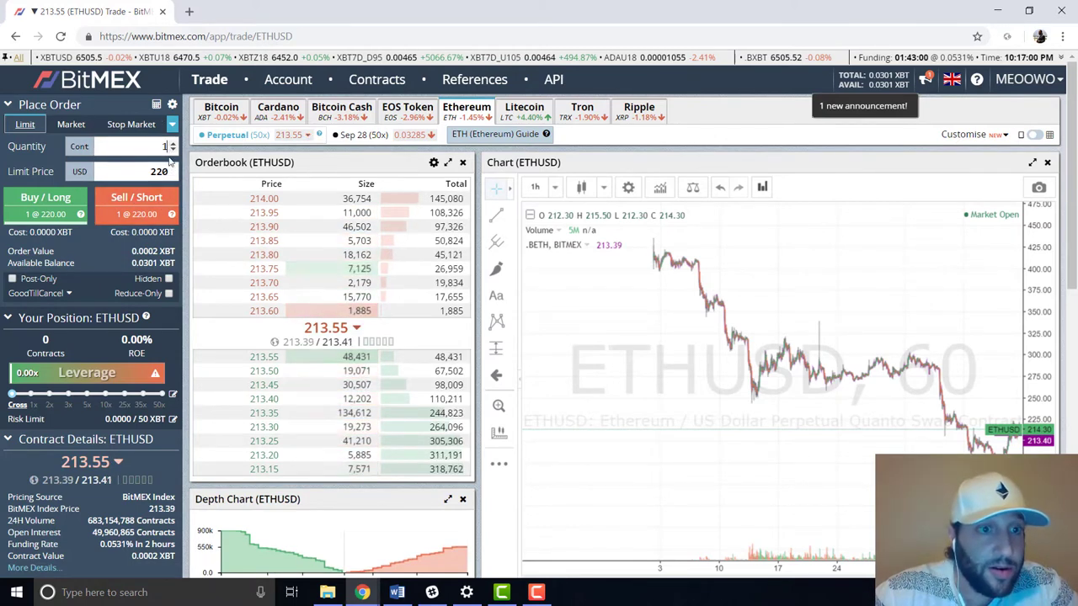
{"action": "left_click", "coordinate": [107, 398]}
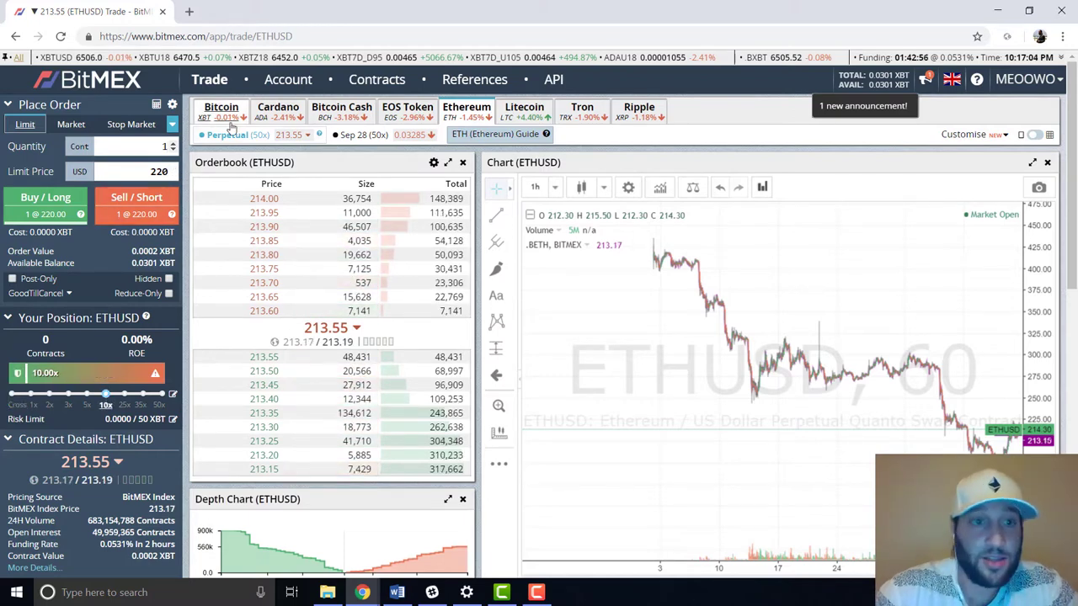
{"action": "type", "text": "000"}
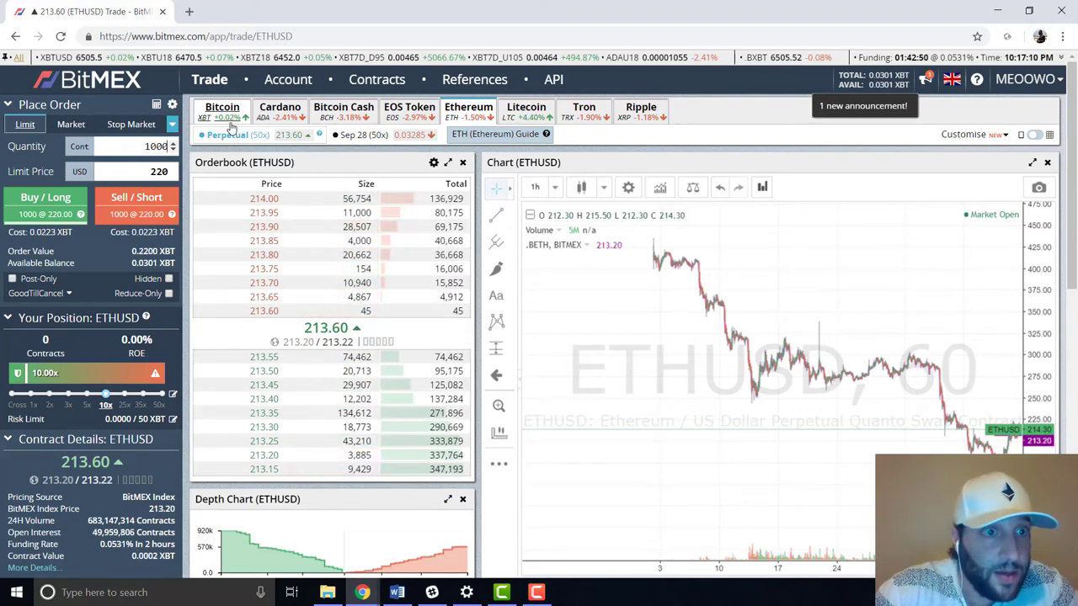
Step: Submit the 1000-contract Sell/Short at 220 and check it under Active Orders
{"action": "left_click", "coordinate": [133, 211]}
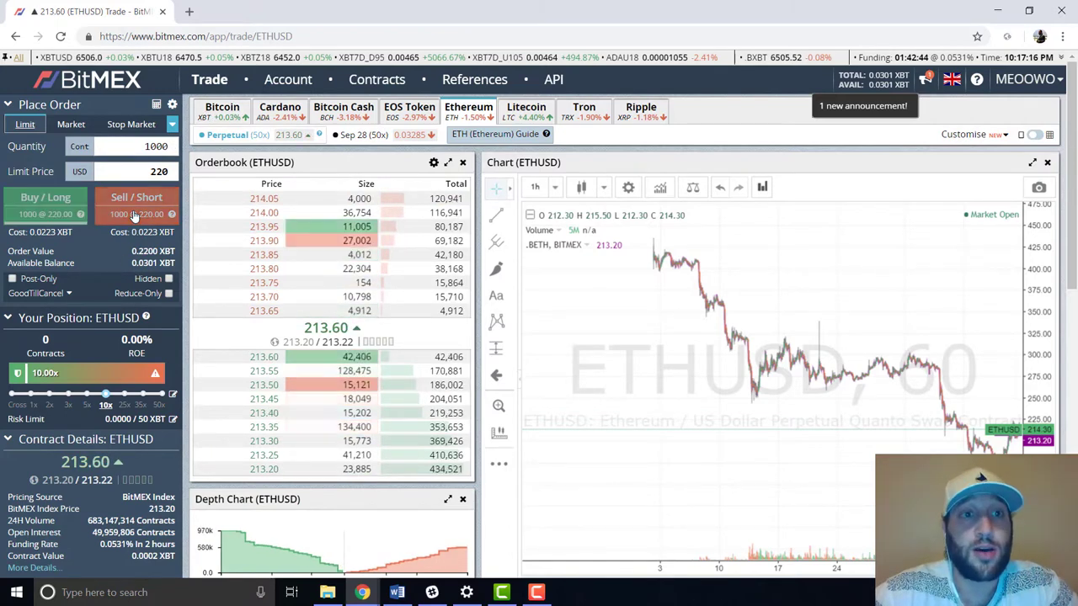
{"action": "scroll", "coordinate": [369, 383], "scroll_direction": "down", "scroll_amount": 3}
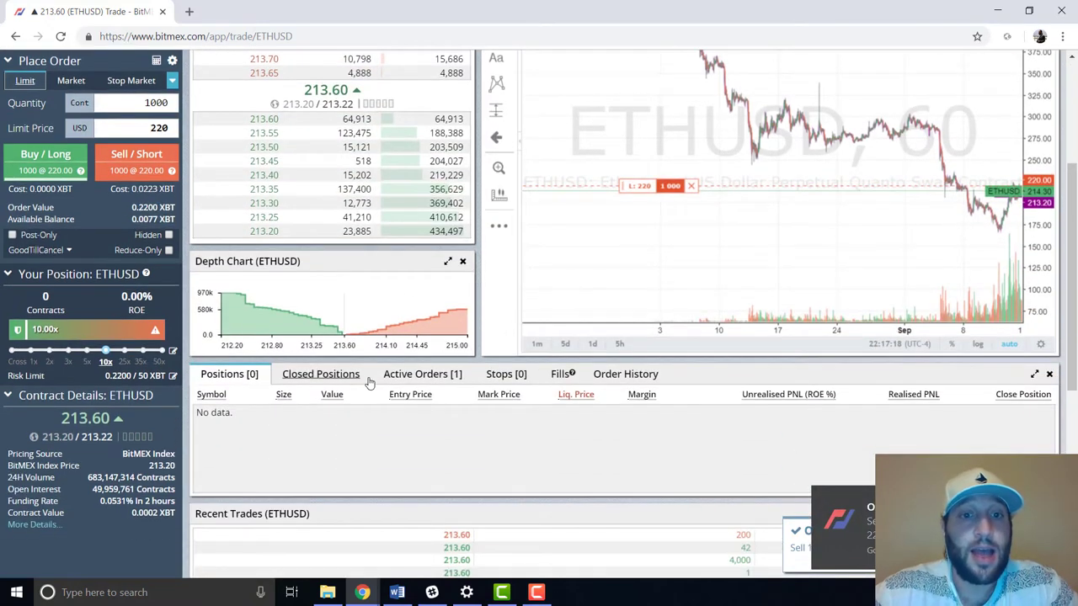
{"action": "left_click", "coordinate": [410, 378]}
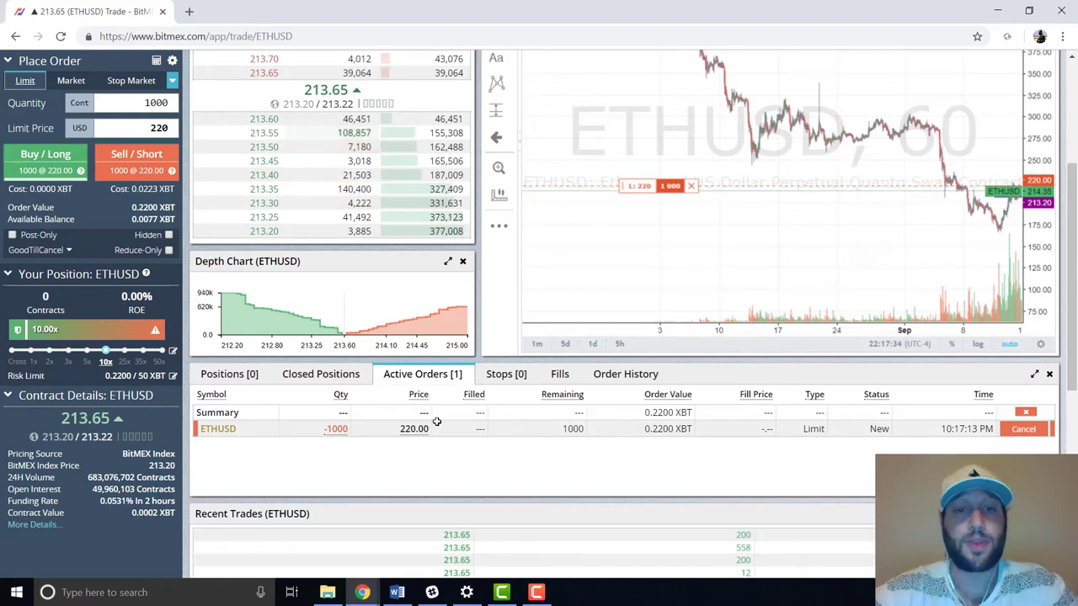
Step: Return to the top of the page and bring up the Market order form
{"action": "scroll", "coordinate": [477, 390], "scroll_direction": "up", "scroll_amount": 1}
{"action": "scroll", "coordinate": [477, 390], "scroll_direction": "up", "scroll_amount": 2}
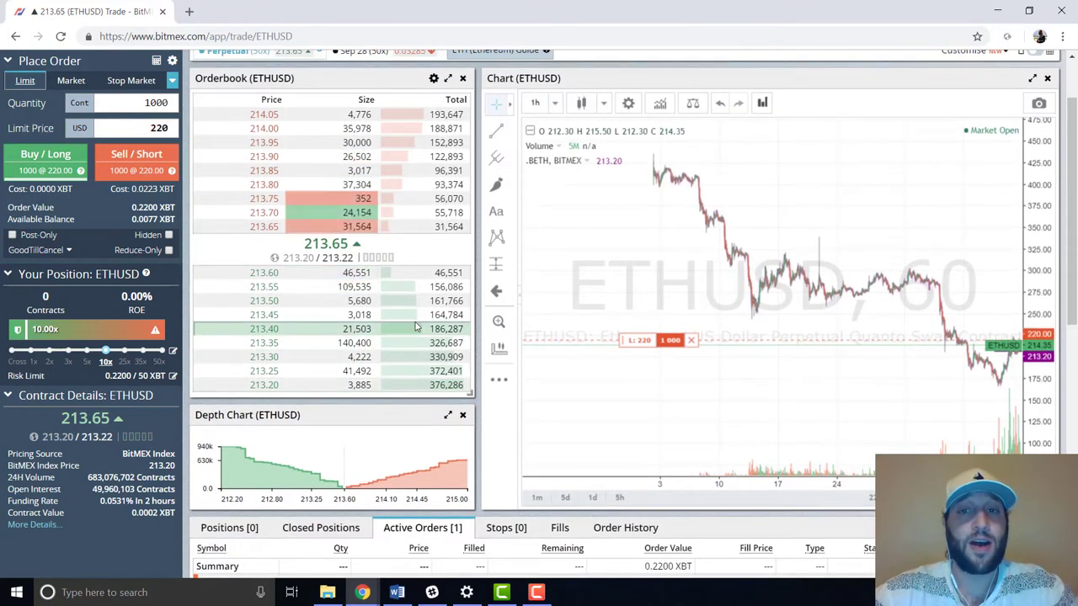
{"action": "scroll", "coordinate": [791, 345], "scroll_direction": "right", "scroll_amount": 3}
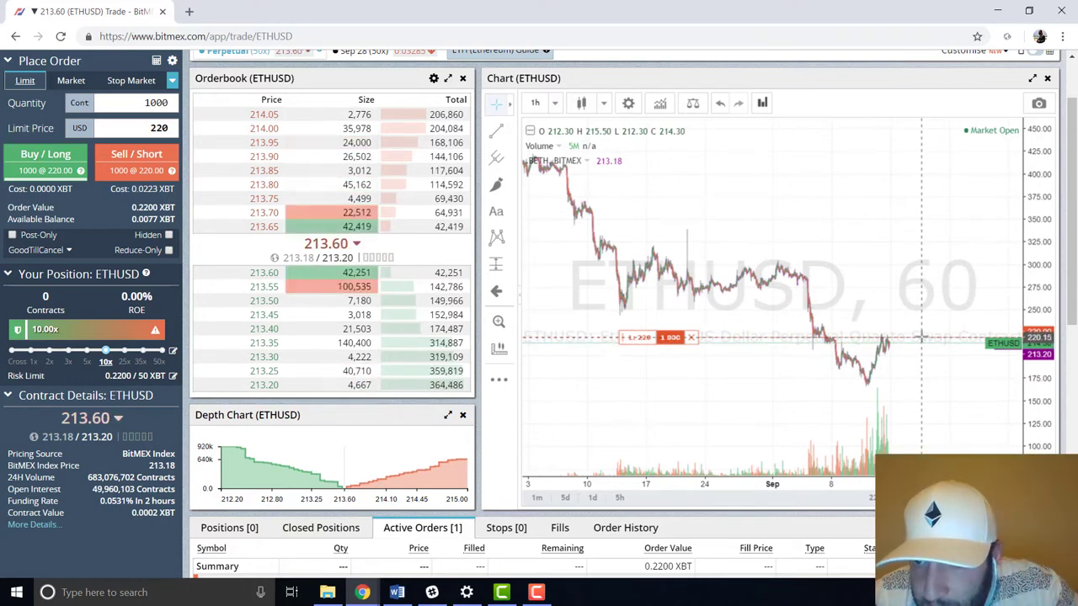
{"action": "scroll", "coordinate": [604, 278], "scroll_direction": "right", "scroll_amount": 3}
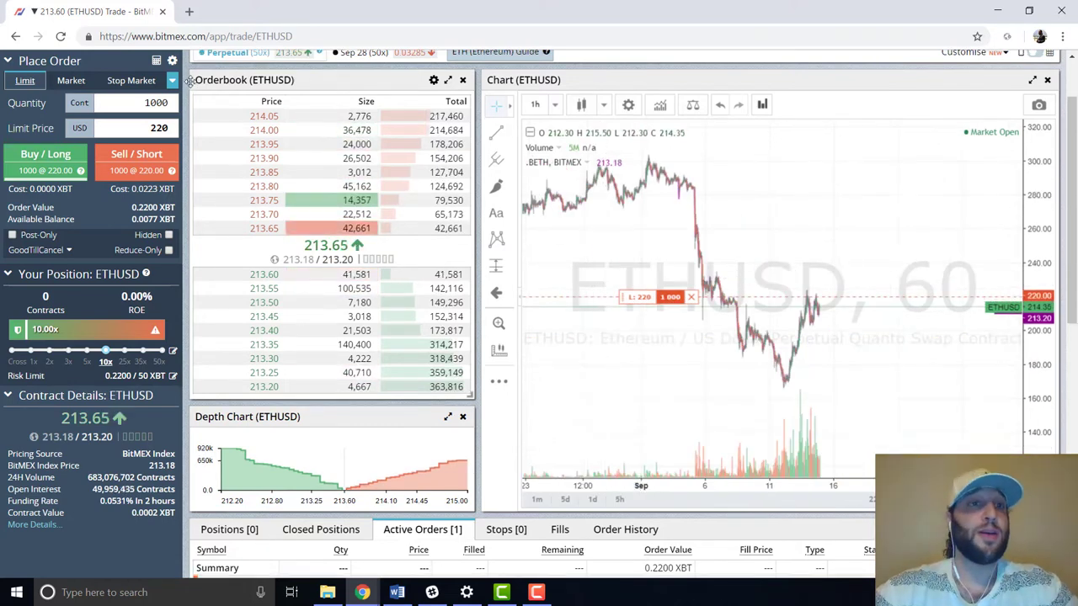
{"action": "scroll", "coordinate": [104, 96], "scroll_direction": "up", "scroll_amount": 2}
{"action": "left_click", "coordinate": [74, 124]}
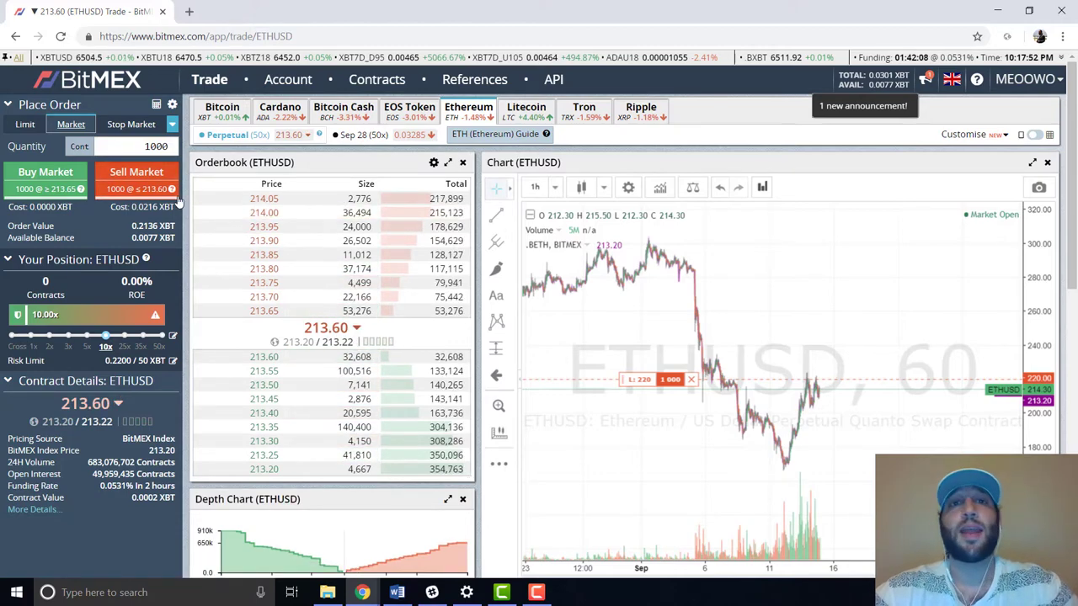
Step: Enter a 226 stop price on the Stop Market order form
{"action": "scroll", "coordinate": [590, 219], "scroll_direction": "down", "scroll_amount": 8}
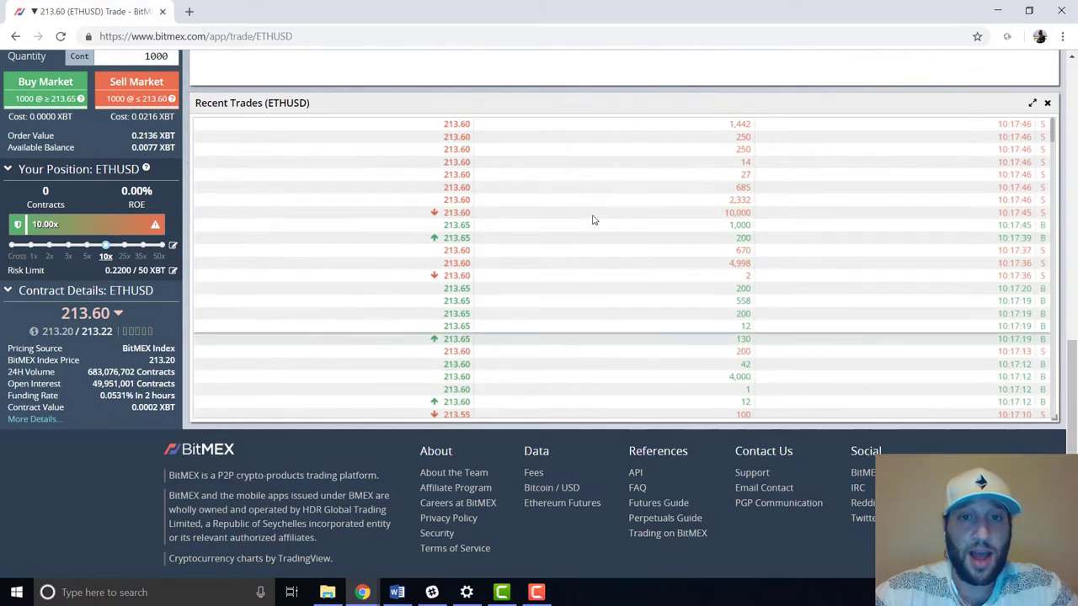
{"action": "scroll", "coordinate": [583, 213], "scroll_direction": "up", "scroll_amount": 2}
{"action": "scroll", "coordinate": [583, 213], "scroll_direction": "up", "scroll_amount": 1}
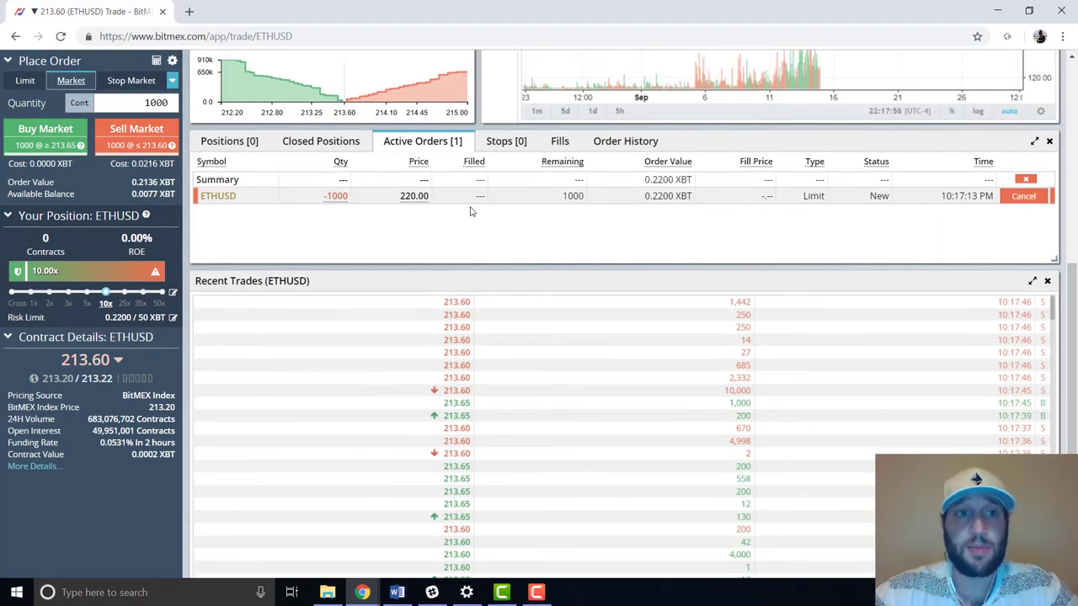
{"action": "scroll", "coordinate": [472, 244], "scroll_direction": "up", "scroll_amount": 4}
{"action": "left_click", "coordinate": [131, 80]}
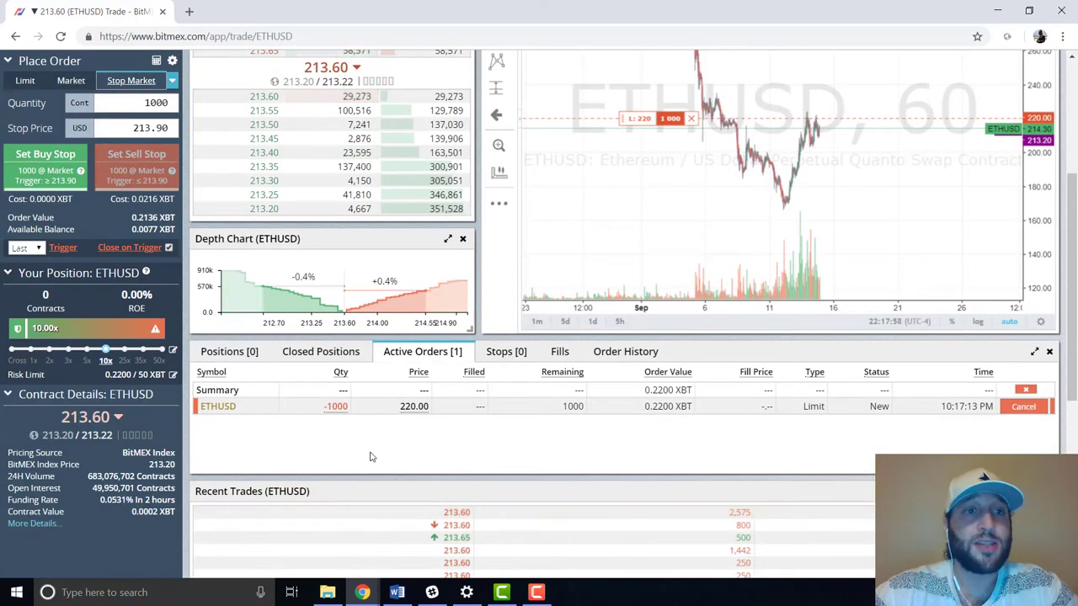
{"action": "scroll", "coordinate": [82, 175], "scroll_direction": "up", "scroll_amount": 1}
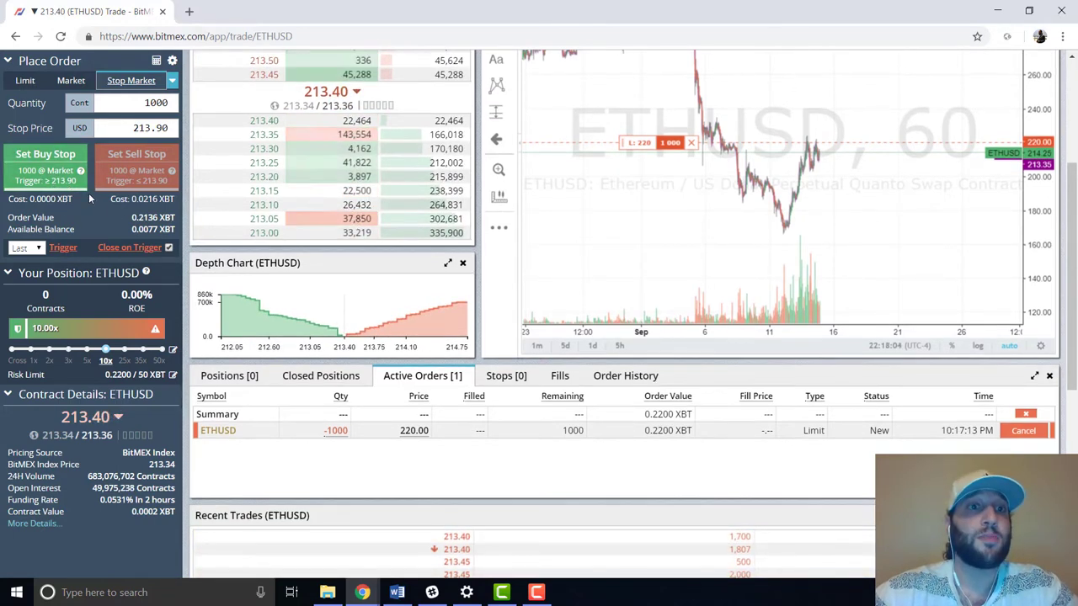
{"action": "scroll", "coordinate": [166, 147], "scroll_direction": "up", "scroll_amount": 2}
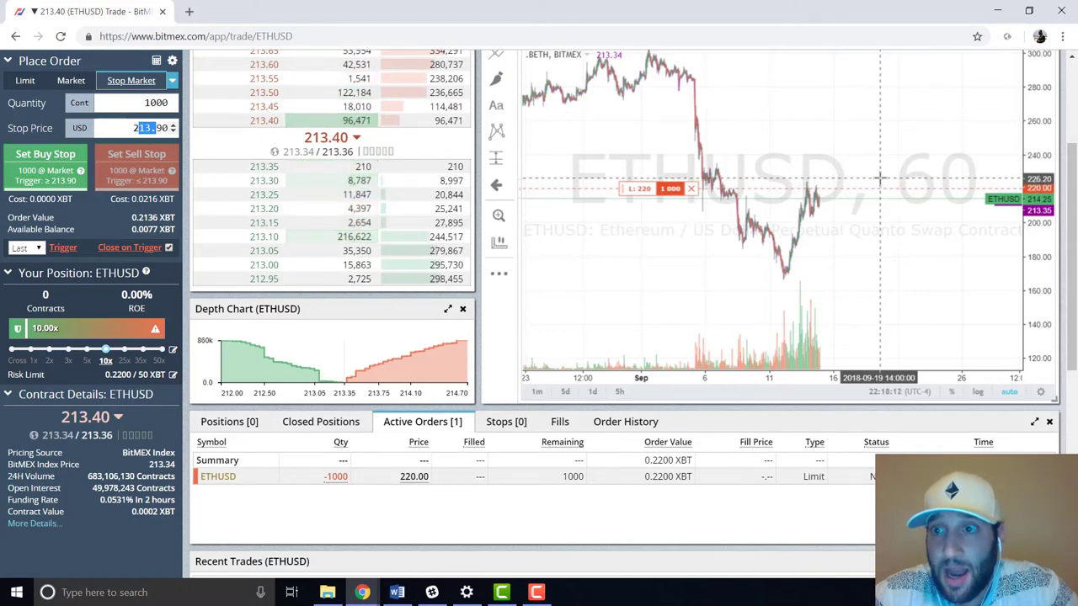
{"action": "type", "text": "2"}
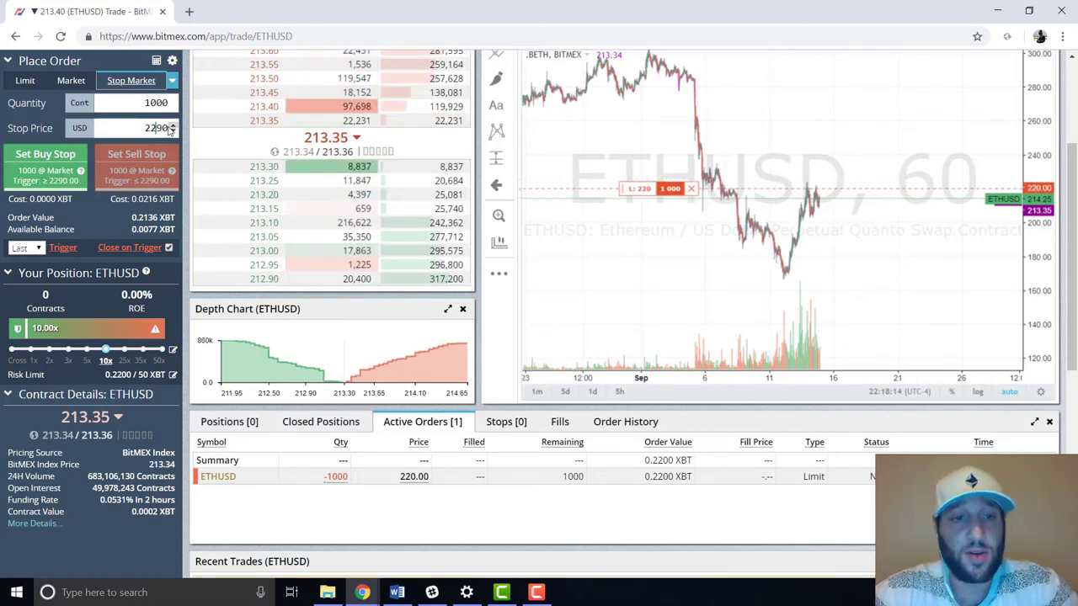
{"action": "key", "text": "Delete"}
{"action": "key", "text": "Delete"}
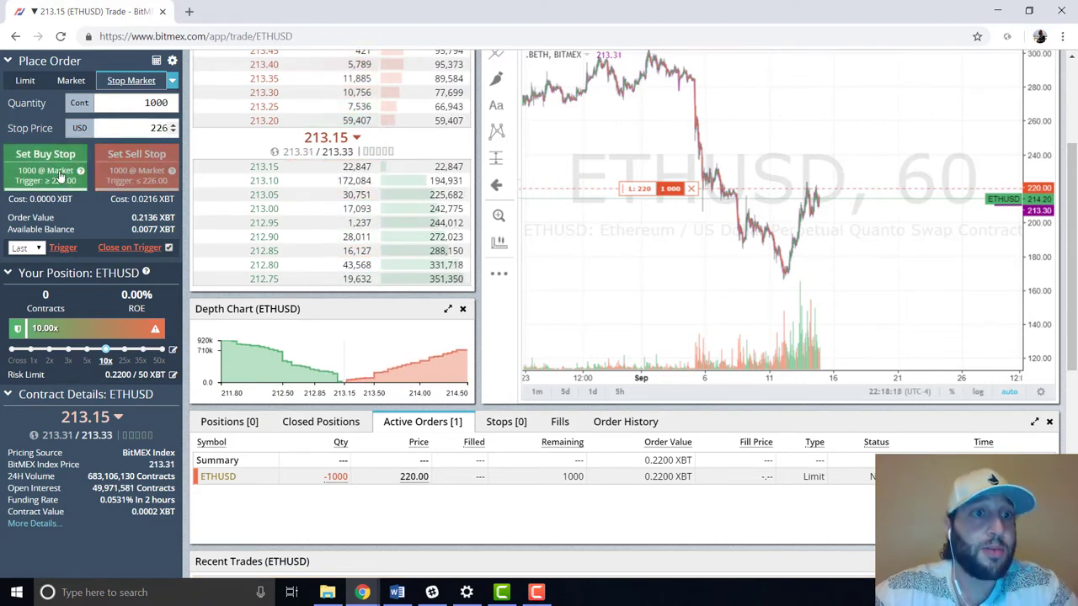
{"action": "mouse_move", "coordinate": [152, 207]}
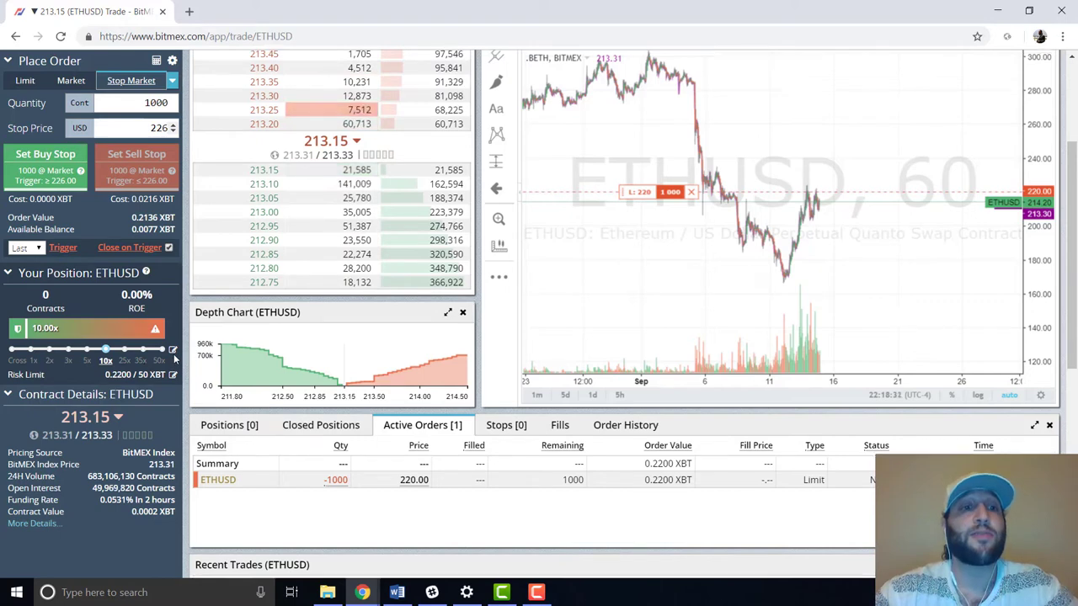
{"action": "scroll", "coordinate": [175, 359], "scroll_direction": "up", "scroll_amount": 1}
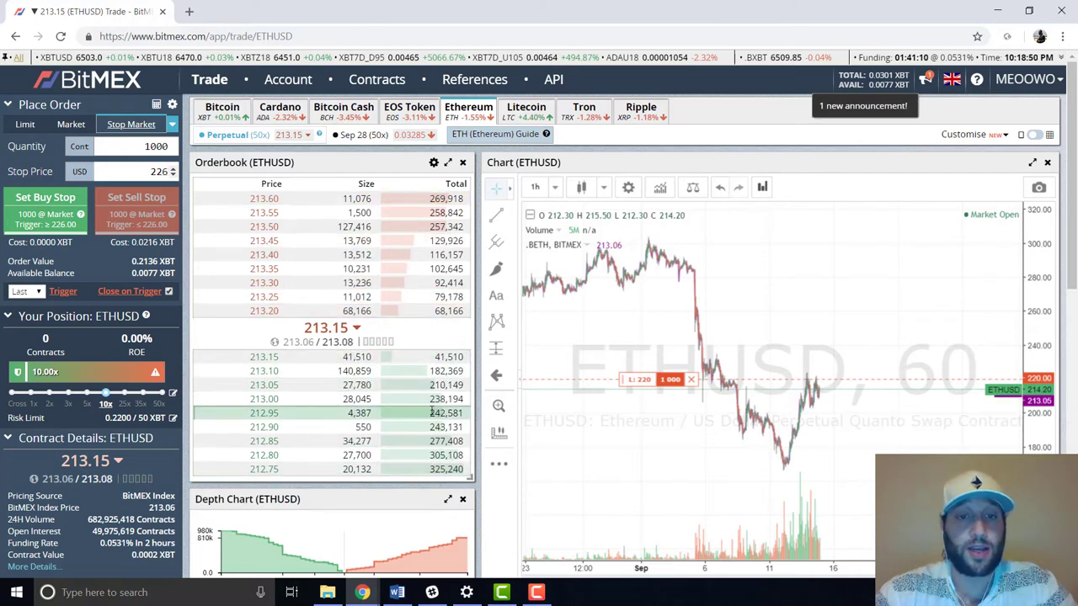
Step: Check the Positions list, then review the 220 short under Active Orders
{"action": "scroll", "coordinate": [336, 354], "scroll_direction": "down", "scroll_amount": 2}
{"action": "scroll", "coordinate": [286, 356], "scroll_direction": "down", "scroll_amount": 3}
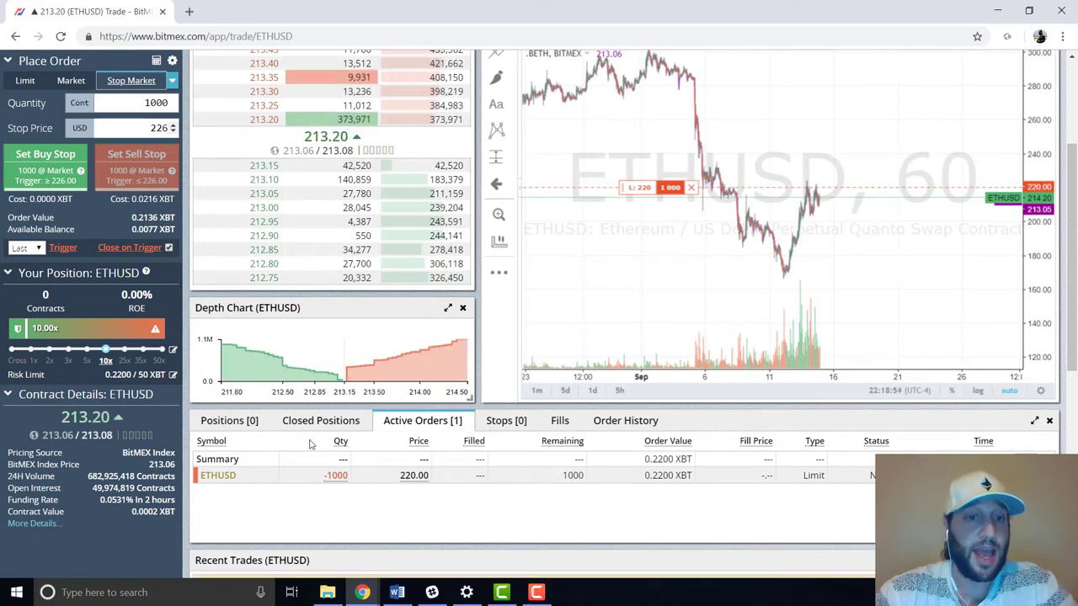
{"action": "left_click", "coordinate": [229, 421]}
{"action": "left_click", "coordinate": [393, 419]}
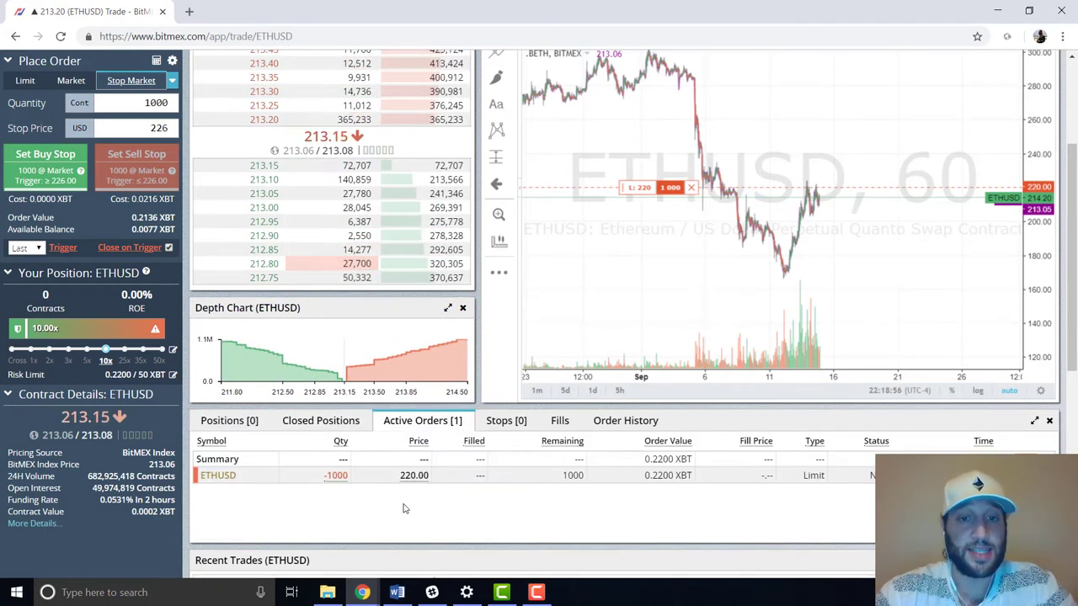
{"action": "scroll", "coordinate": [445, 550], "scroll_direction": "up", "scroll_amount": 2}
{"action": "scroll", "coordinate": [444, 555], "scroll_direction": "up", "scroll_amount": 2}
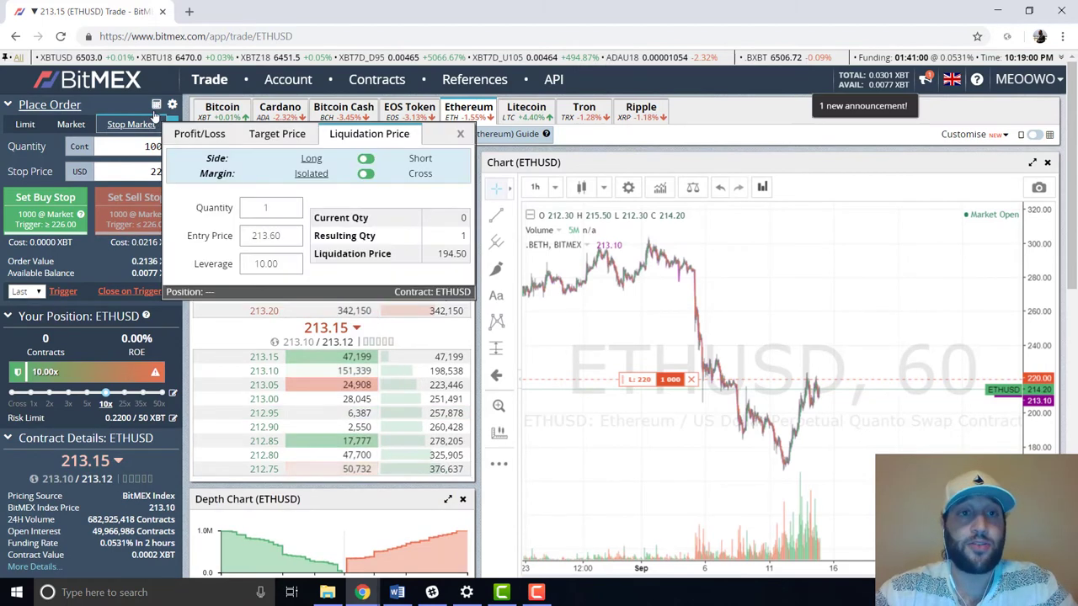
Step: In the position calculator, compute the liquidation price of a 25x short at 220: 226.60
{"action": "left_click", "coordinate": [155, 103]}
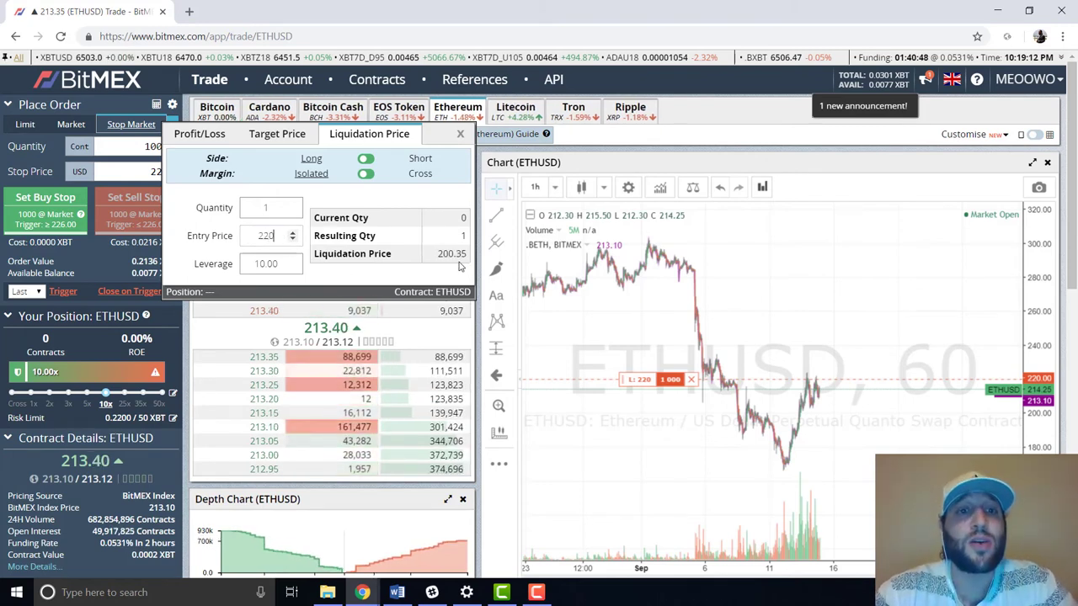
{"action": "left_click", "coordinate": [366, 159]}
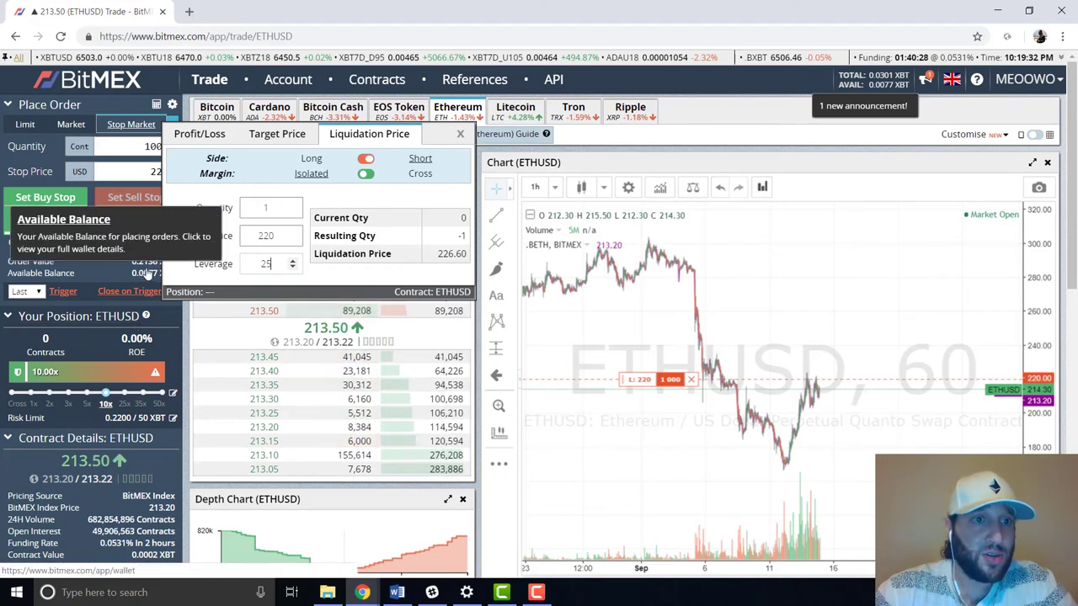
{"action": "scroll", "coordinate": [160, 290], "scroll_direction": "down", "scroll_amount": 1}
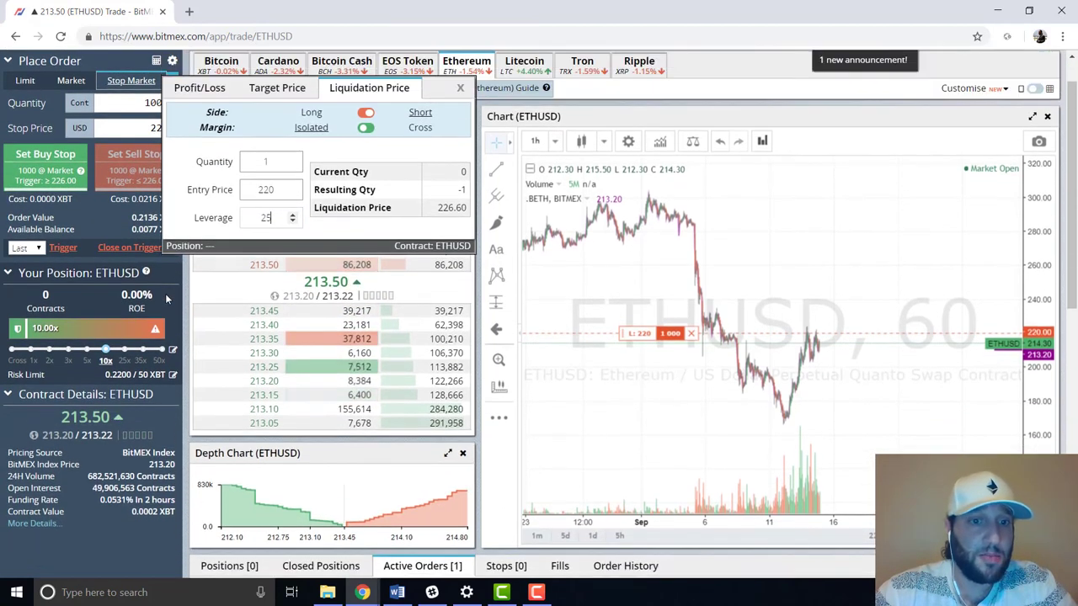
{"action": "scroll", "coordinate": [166, 299], "scroll_direction": "up", "scroll_amount": 1}
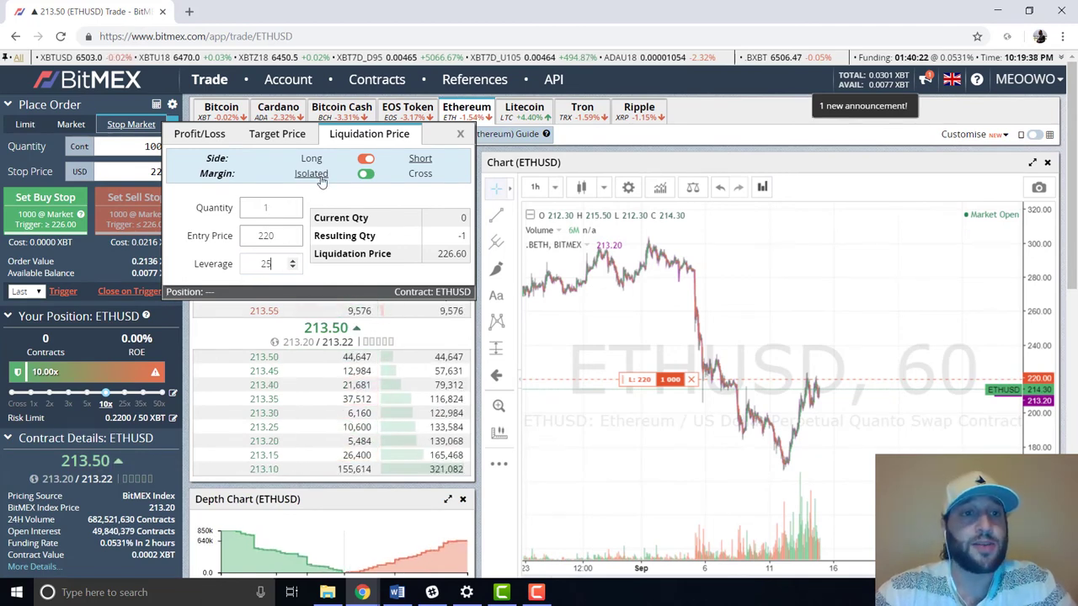
Step: Calculate profit for a 1000-contract short from 220 to 190: 0.0300 XBT, 136.36% ROE
{"action": "left_click", "coordinate": [276, 136]}
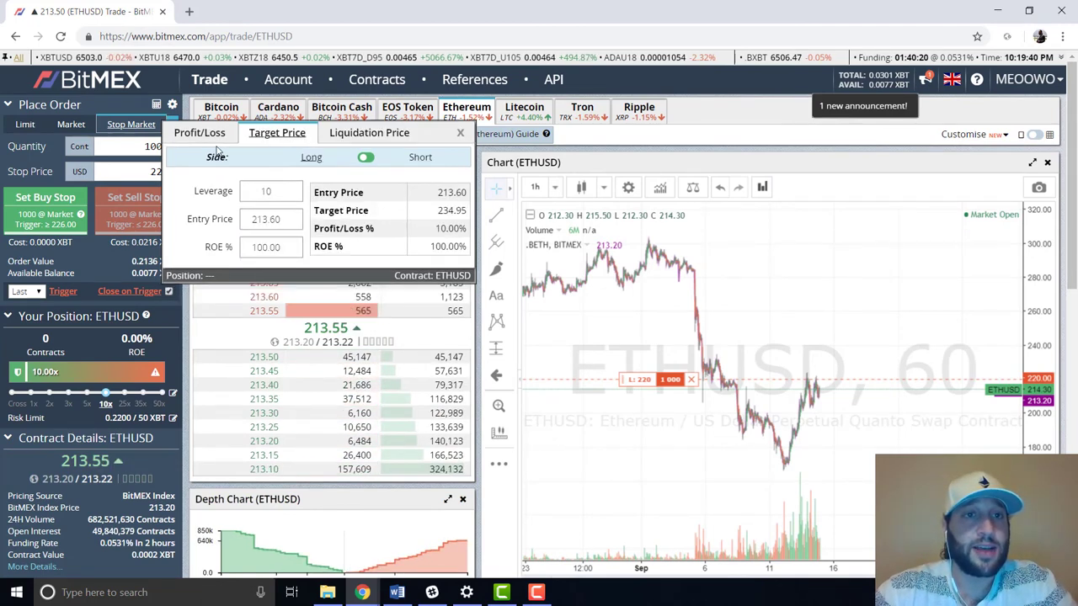
{"action": "left_click", "coordinate": [198, 134]}
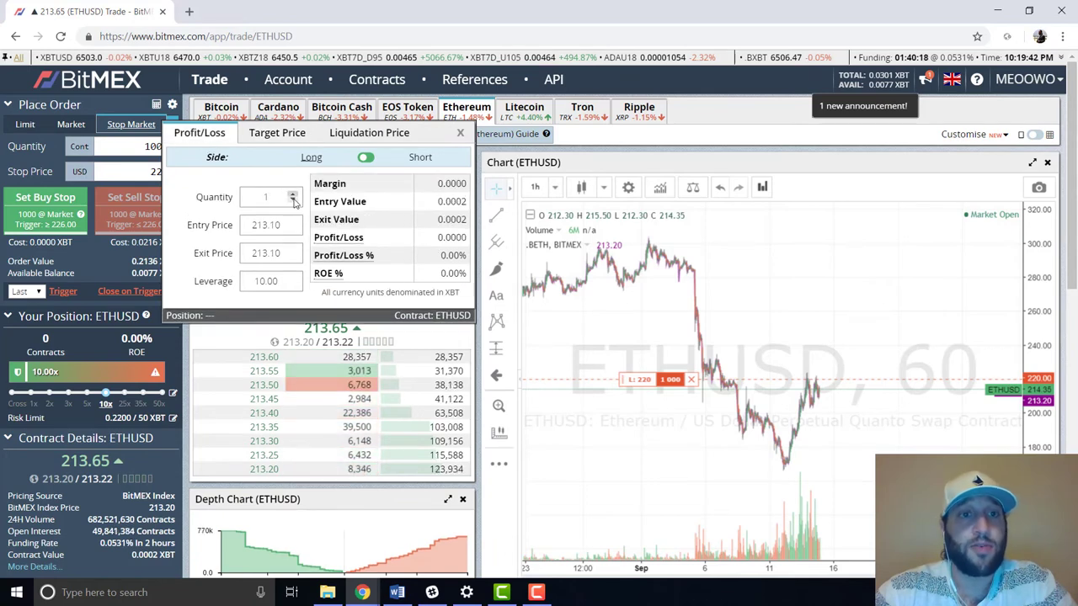
{"action": "type", "text": "1"}
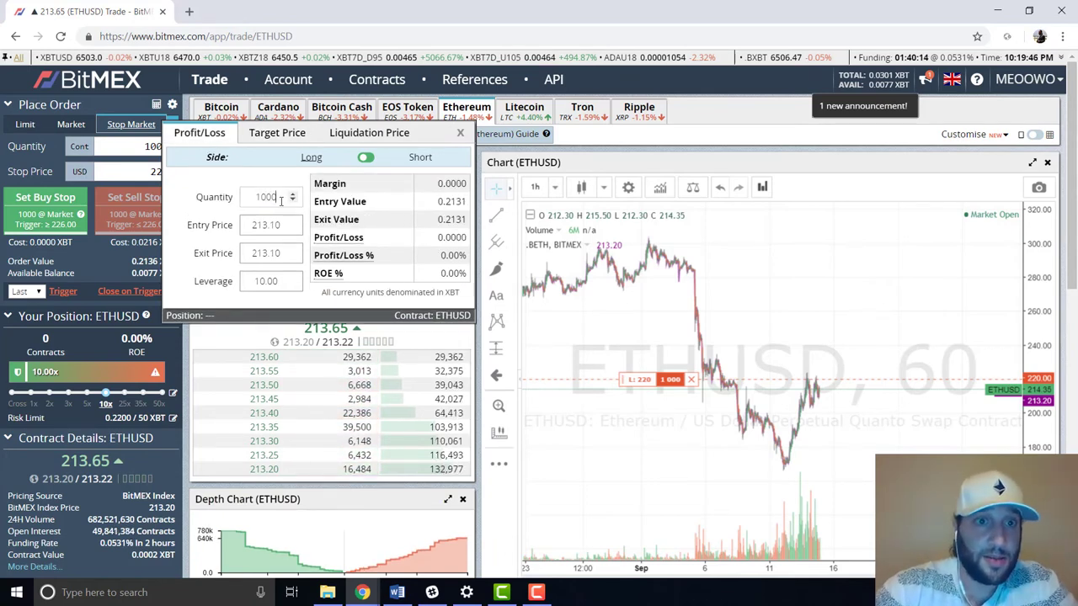
{"action": "left_click", "coordinate": [283, 224]}
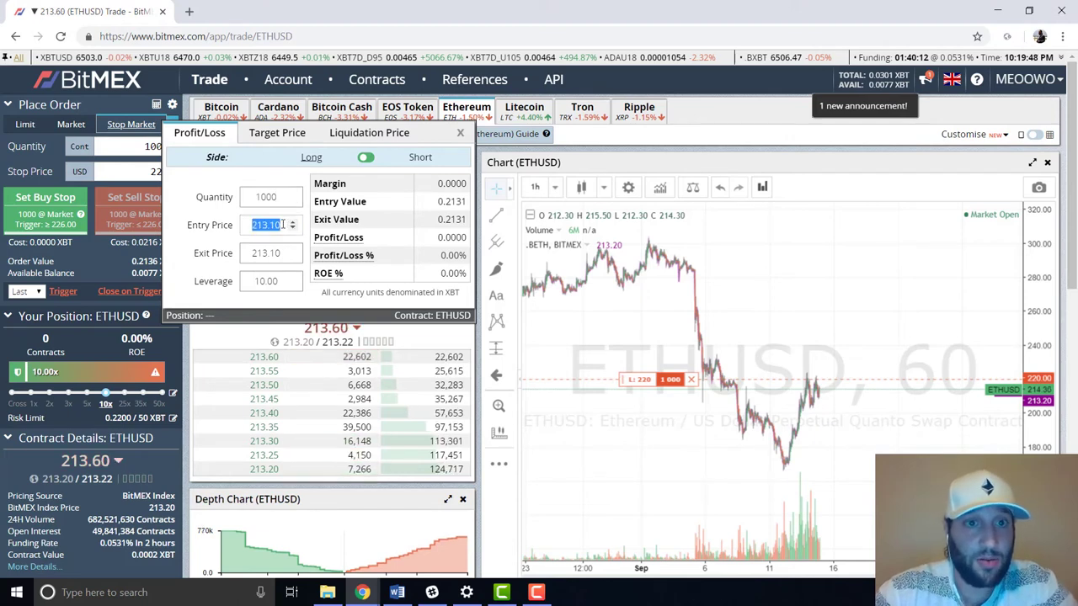
{"action": "left_click", "coordinate": [365, 158]}
{"action": "left_click", "coordinate": [276, 226]}
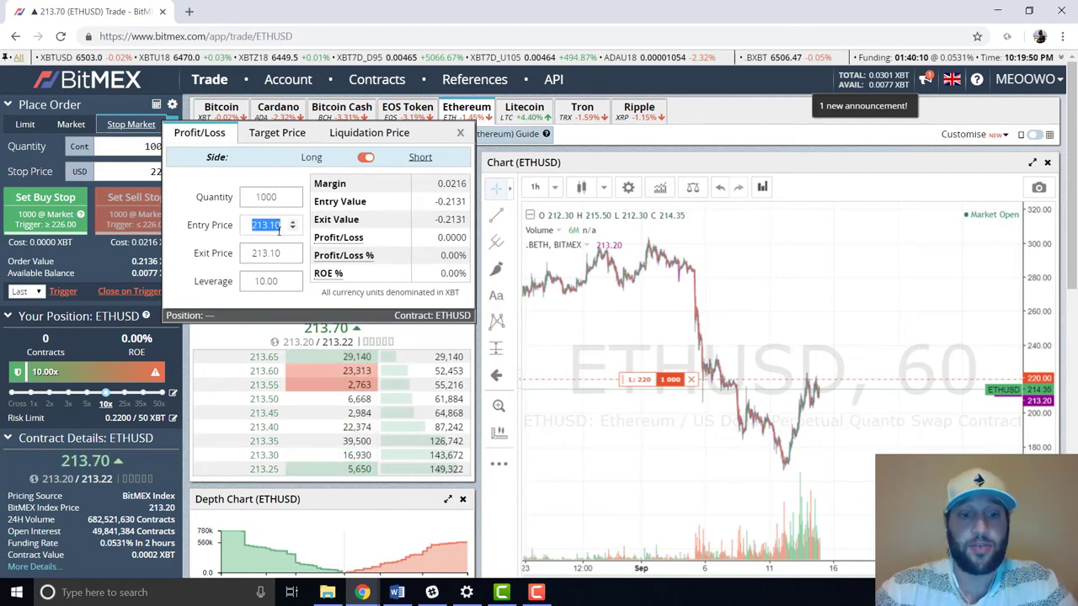
{"action": "type", "text": "220"}
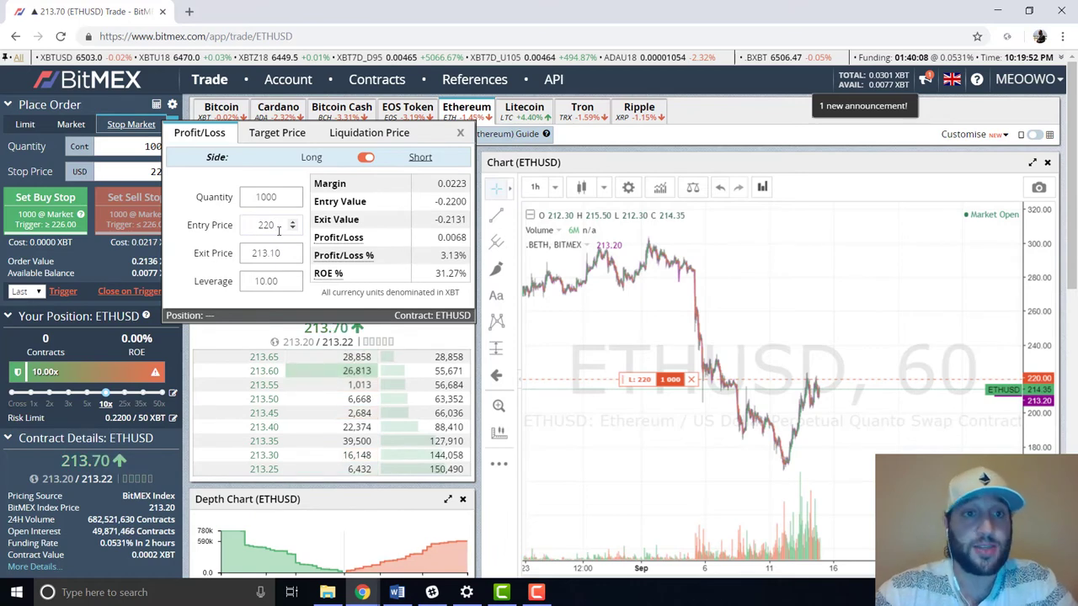
{"action": "key", "text": "Tab"}
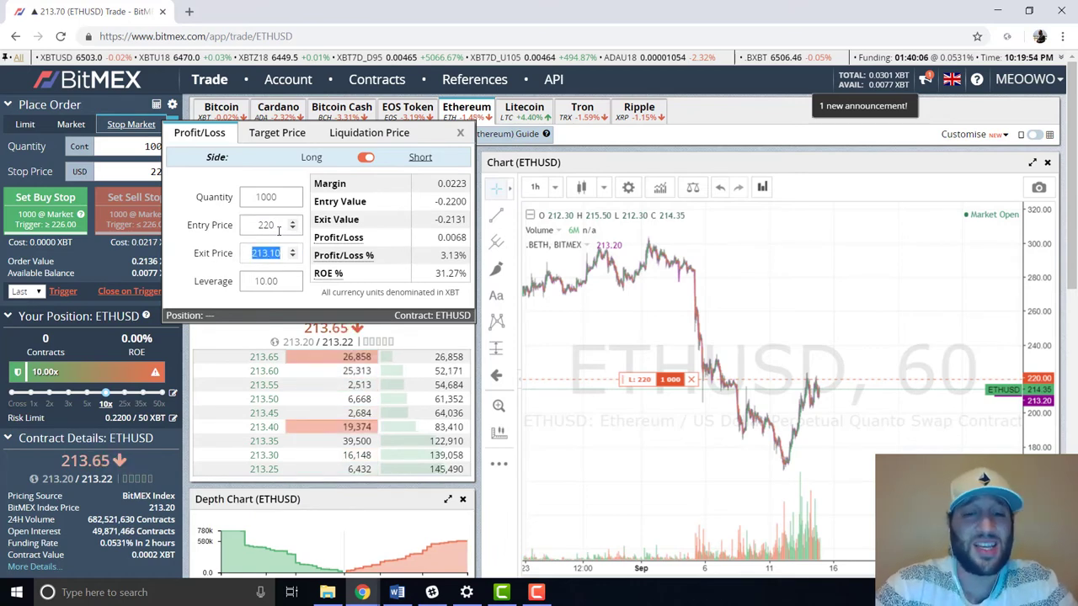
{"action": "type", "text": "190"}
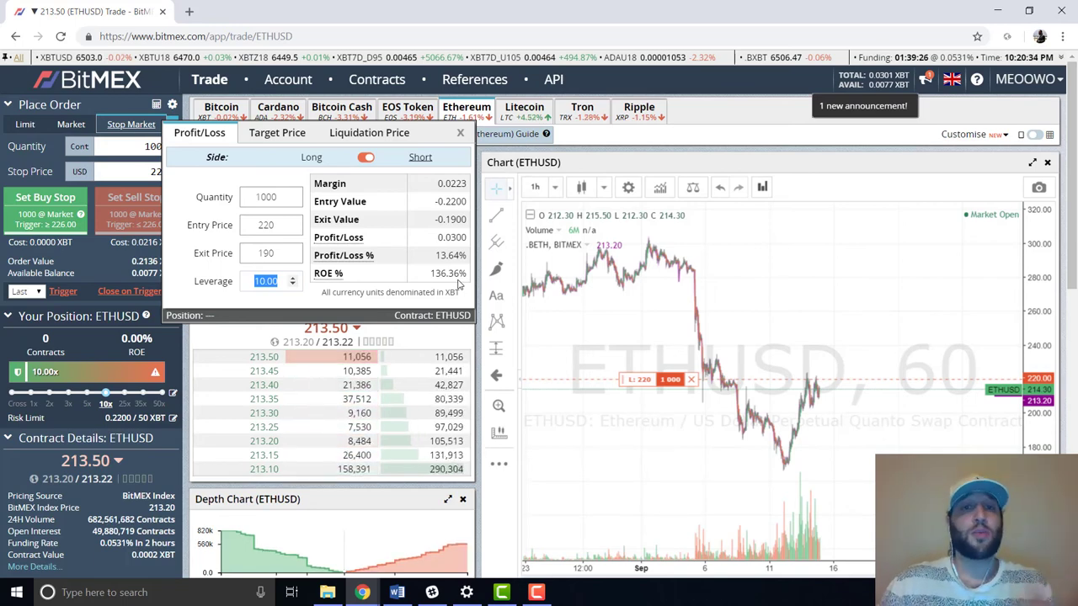
Step: Close the calculator, review active orders, and return to the Limit order form showing 213.60
{"action": "left_click", "coordinate": [459, 133]}
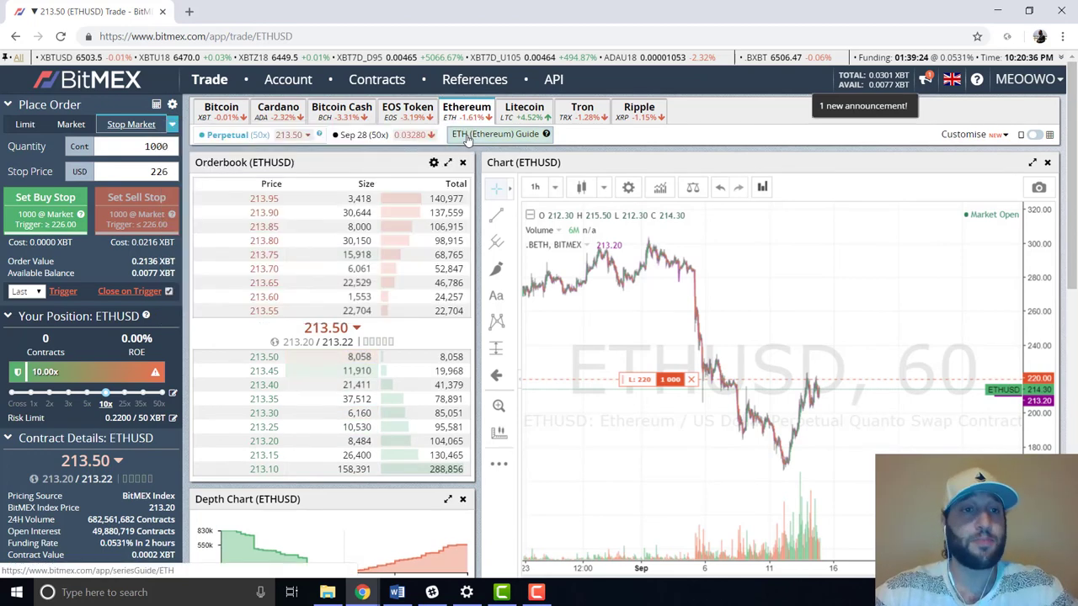
{"action": "scroll", "coordinate": [181, 455], "scroll_direction": "down", "scroll_amount": 3}
{"action": "scroll", "coordinate": [181, 455], "scroll_direction": "down", "scroll_amount": 1}
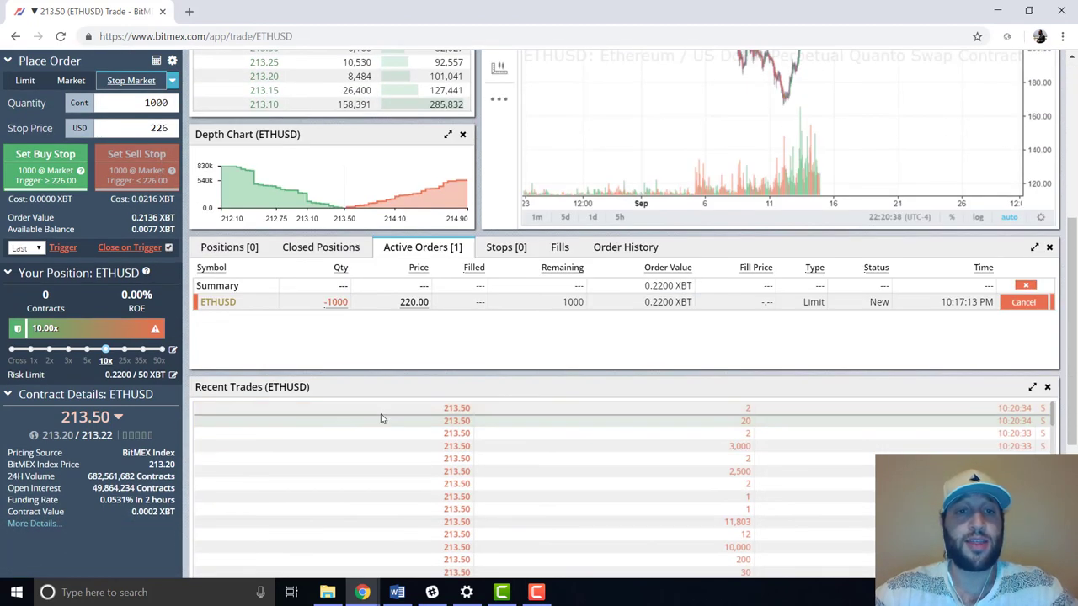
{"action": "scroll", "coordinate": [431, 321], "scroll_direction": "up", "scroll_amount": 1}
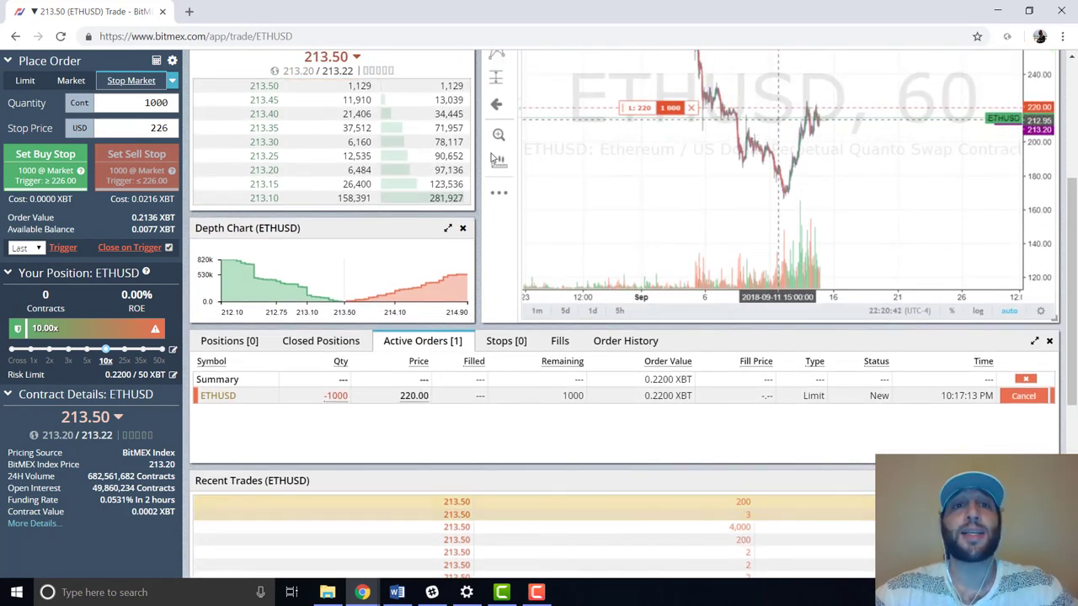
{"action": "scroll", "coordinate": [348, 212], "scroll_direction": "up", "scroll_amount": 3}
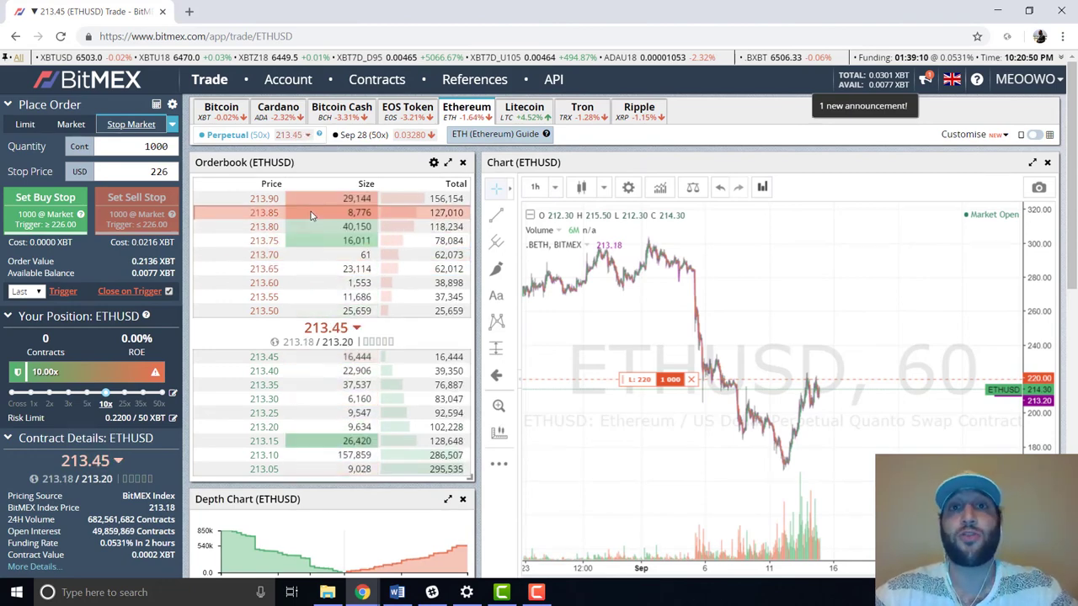
{"action": "left_click", "coordinate": [25, 126]}
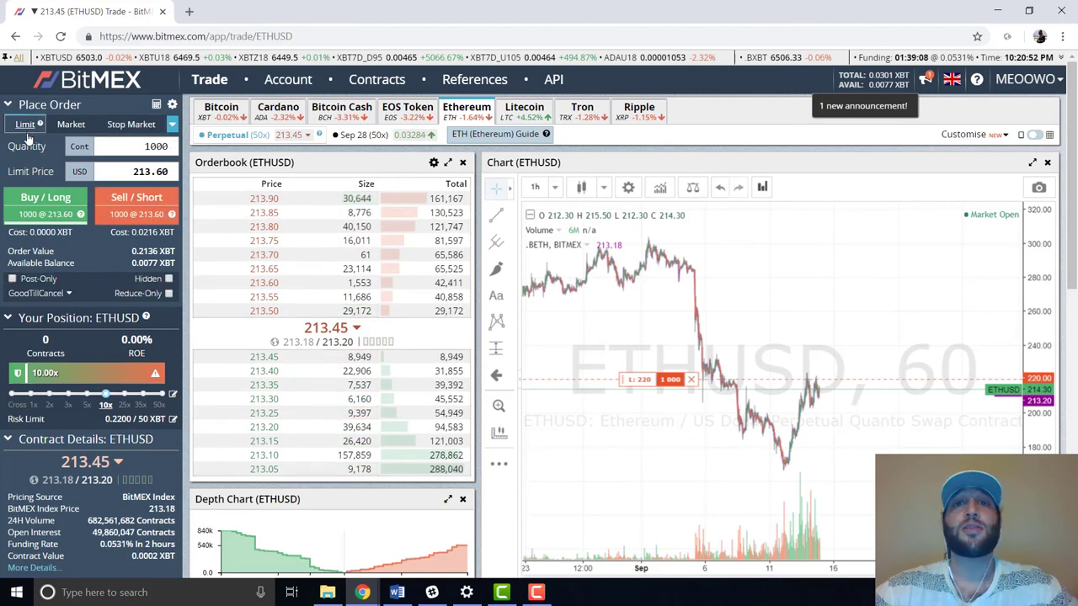